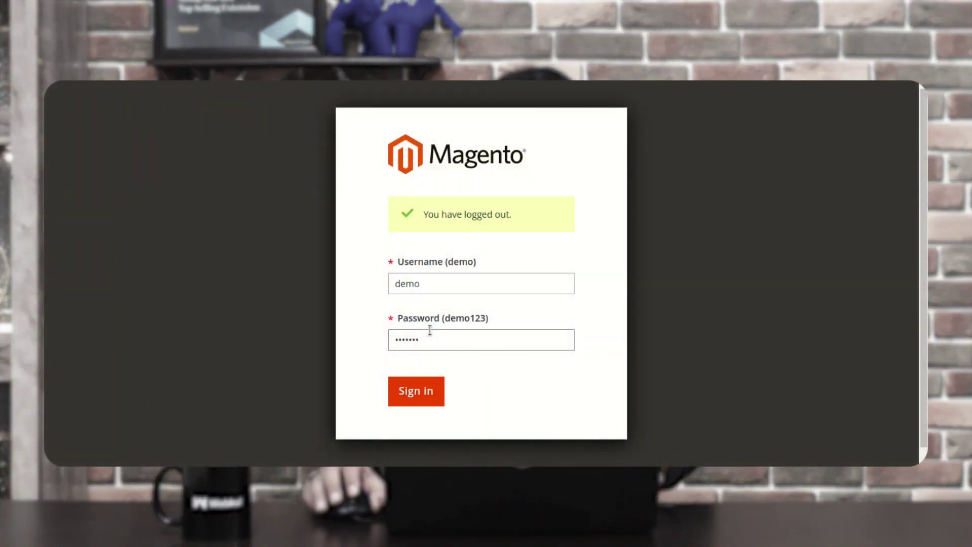
Sign in to Magento admin and reach the Dashboard showing $15,508.00 lifetime sales.
{"action": "left_click", "coordinate": [428, 393]}
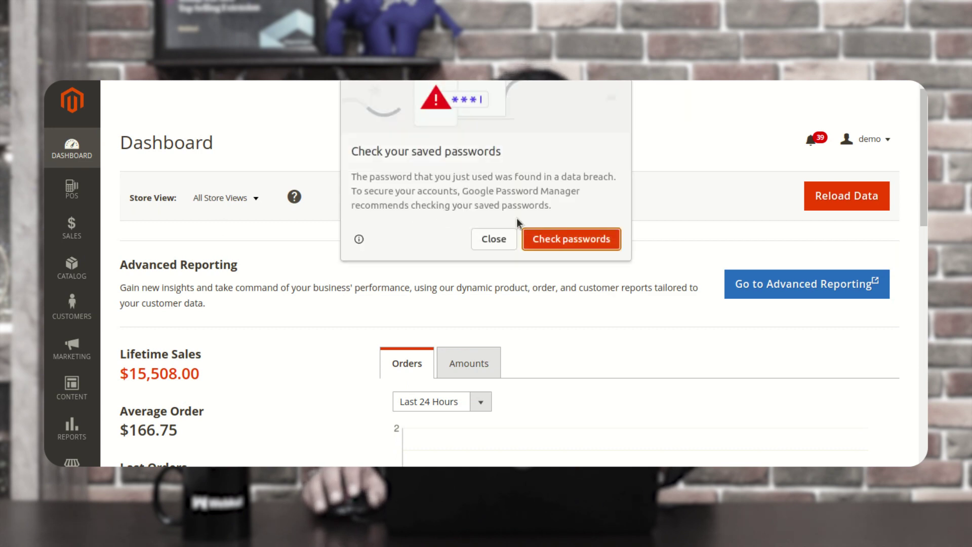
Dismiss Chrome's password warning and go to POS Configuration from the POS menu.
{"action": "left_click", "coordinate": [493, 239]}
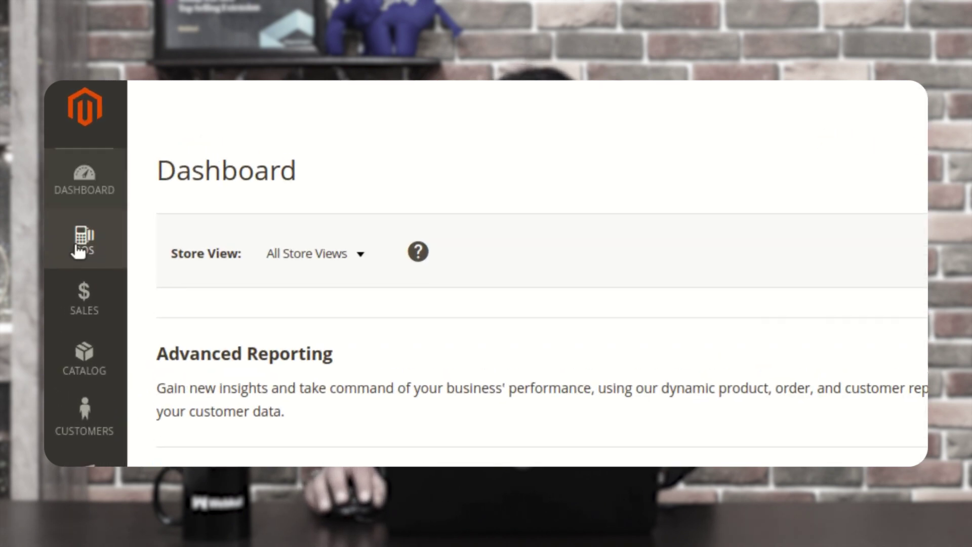
{"action": "left_click", "coordinate": [77, 249]}
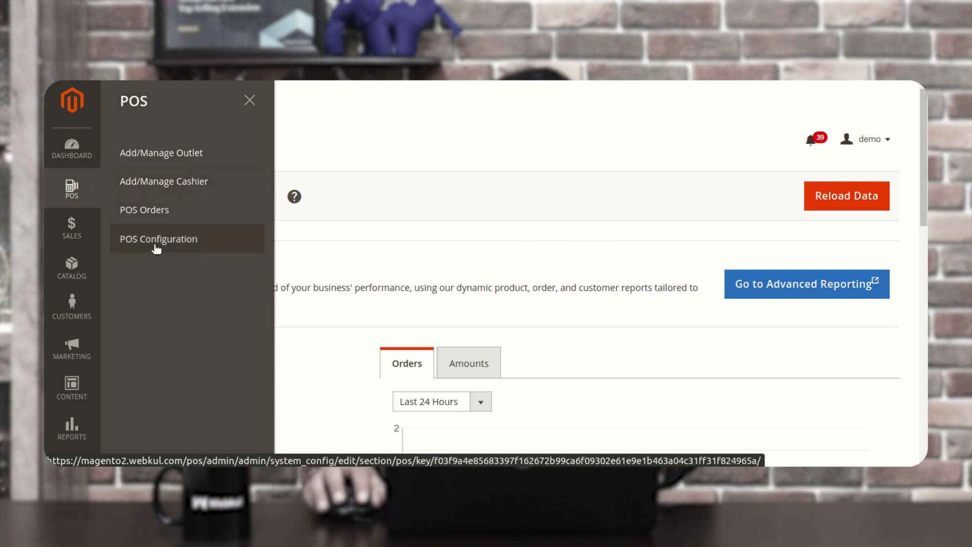
{"action": "left_click", "coordinate": [181, 253]}
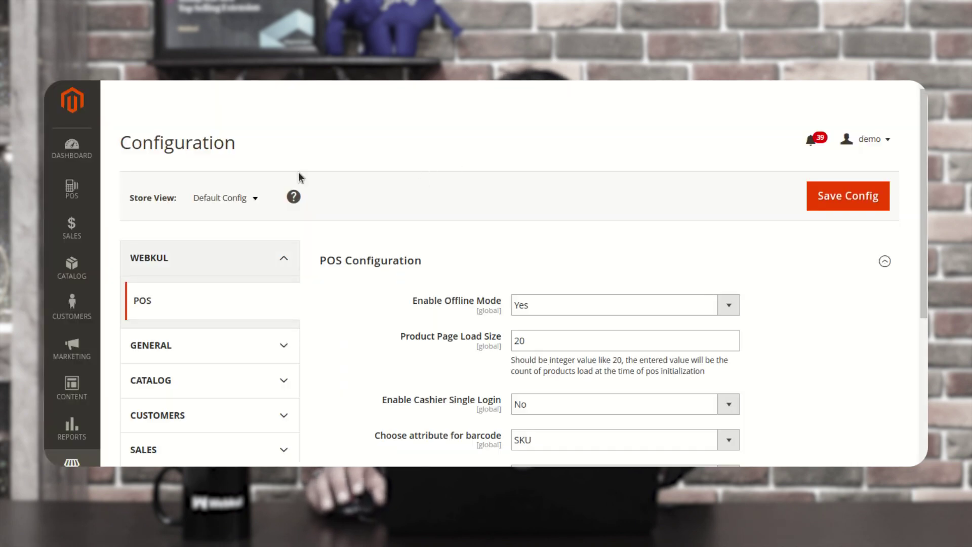
{"action": "left_click_drag", "start_coordinate": [145, 142], "coordinate": [247, 147]}
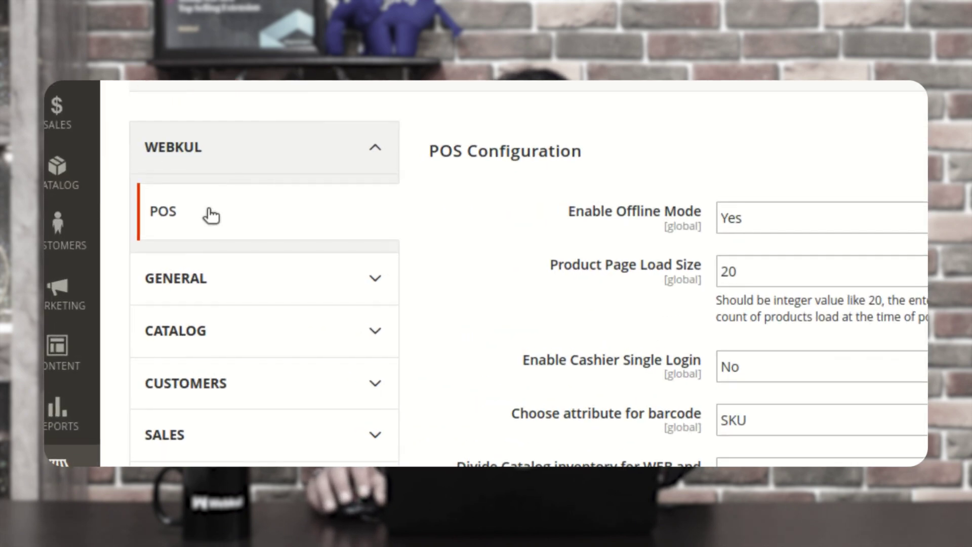
{"action": "left_click", "coordinate": [197, 215]}
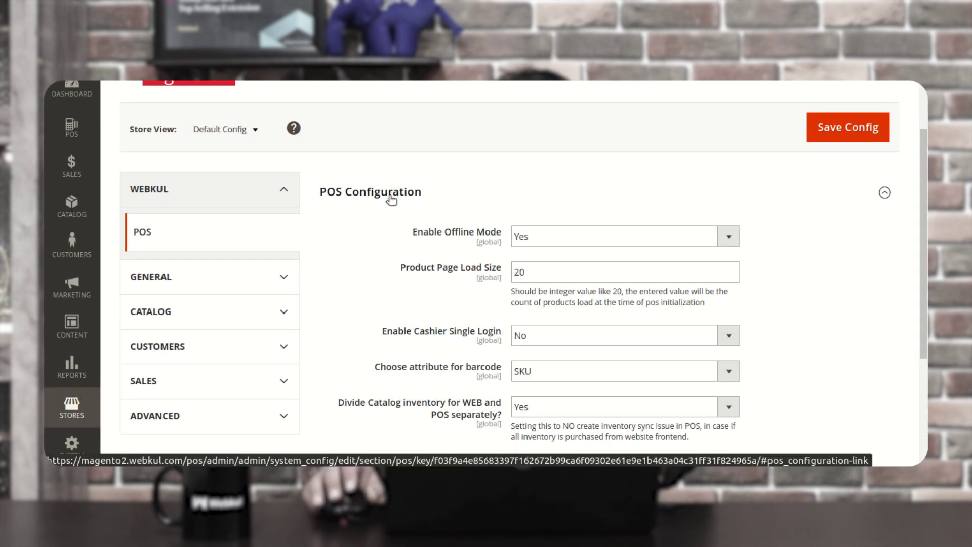
{"action": "scroll", "coordinate": [375, 201], "scroll_direction": "up", "scroll_amount": 2}
{"action": "scroll", "coordinate": [293, 328], "scroll_direction": "down", "scroll_amount": 1}
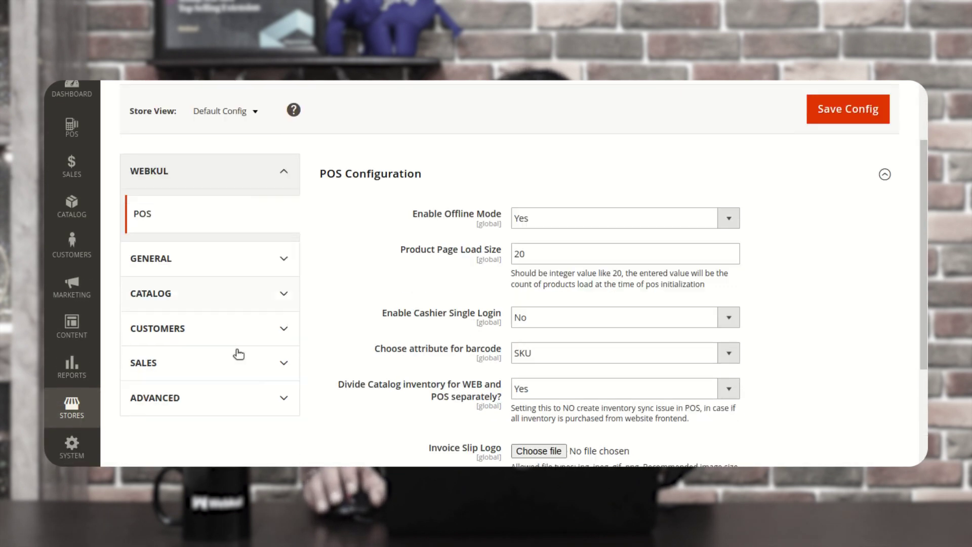
{"action": "left_click", "coordinate": [71, 427]}
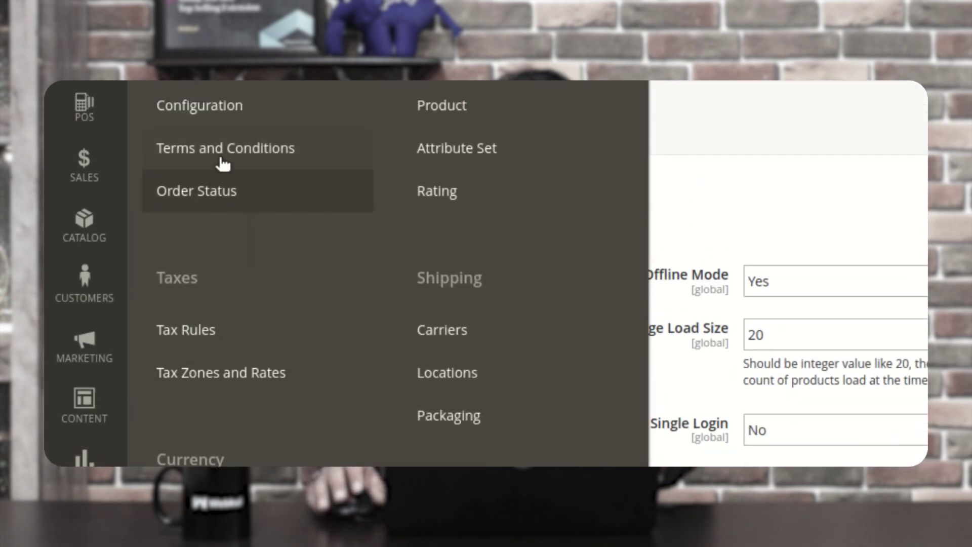
{"action": "left_click", "coordinate": [799, 191]}
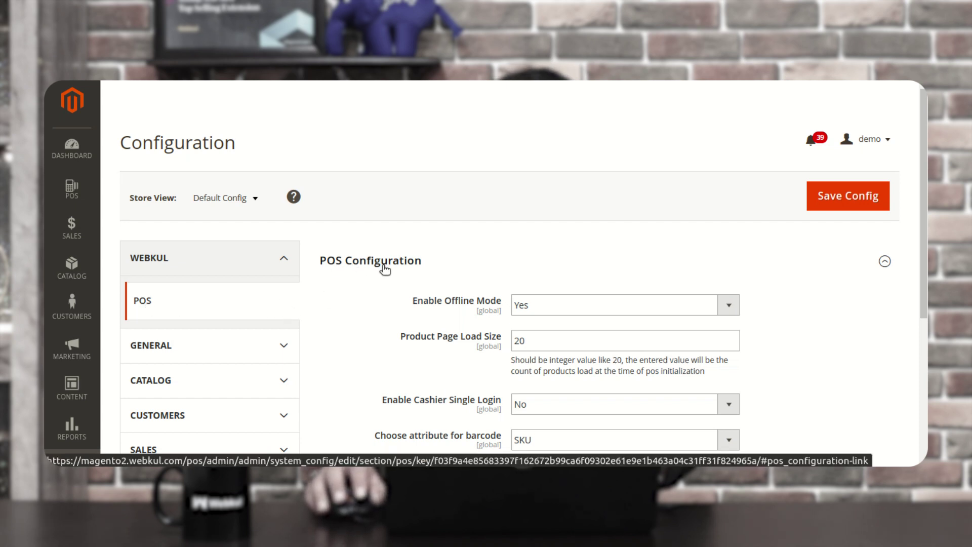
{"action": "scroll", "coordinate": [458, 316], "scroll_direction": "down", "scroll_amount": 2}
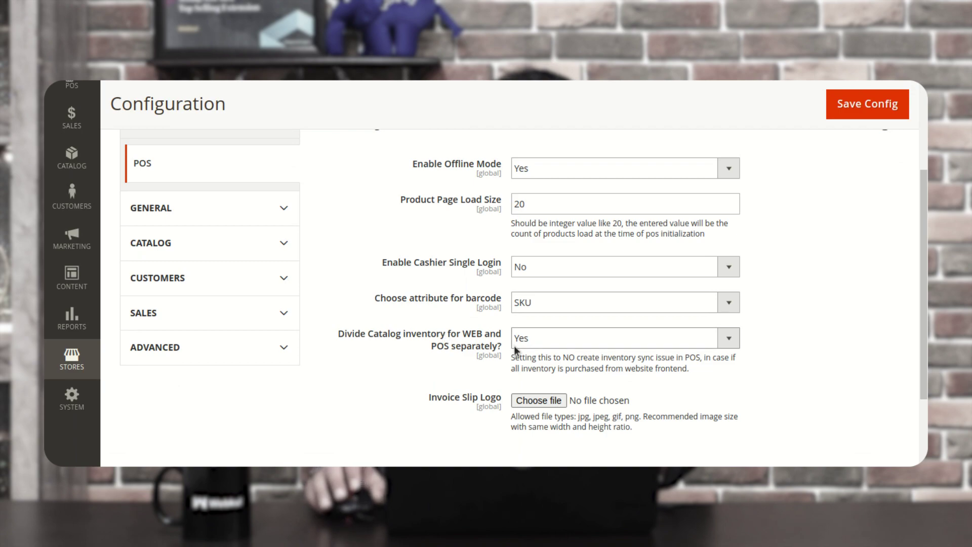
{"action": "scroll", "coordinate": [564, 336], "scroll_direction": "up", "scroll_amount": 2}
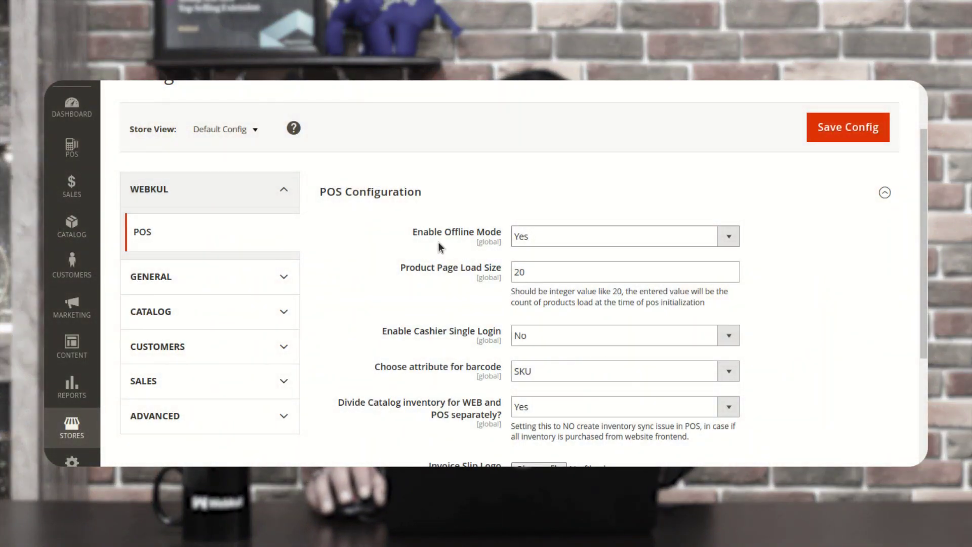
{"action": "left_click_drag", "start_coordinate": [414, 232], "coordinate": [502, 233]}
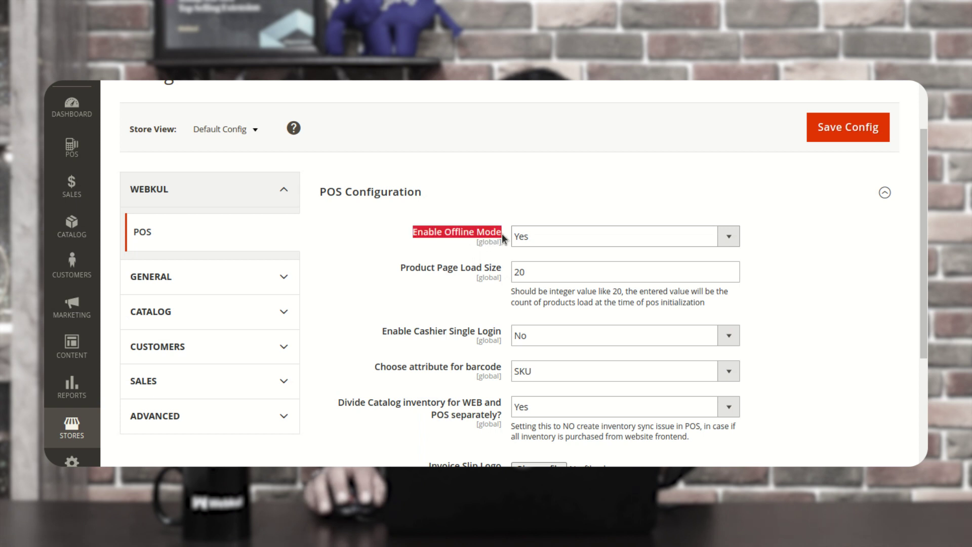
{"action": "left_click", "coordinate": [539, 238]}
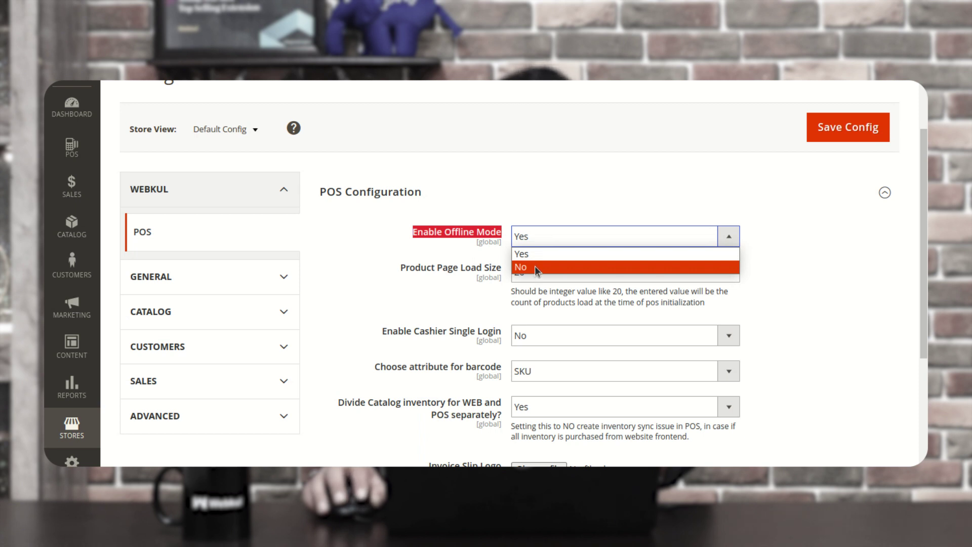
{"action": "left_click", "coordinate": [558, 204]}
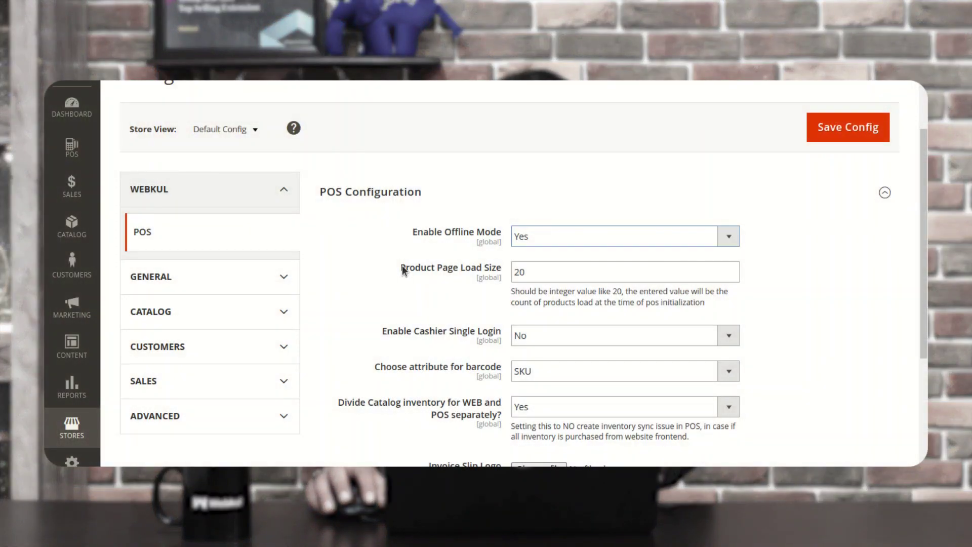
{"action": "left_click_drag", "start_coordinate": [401, 267], "coordinate": [483, 271]}
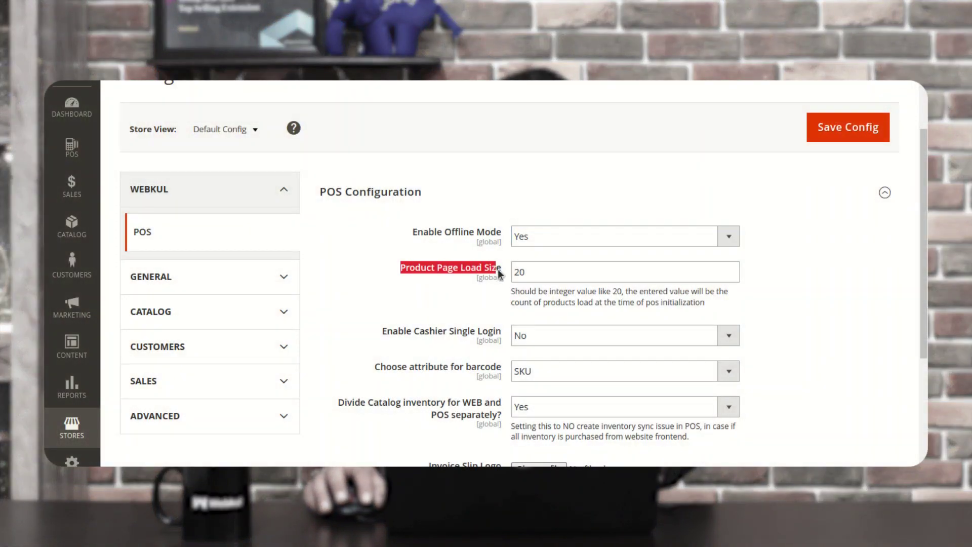
{"action": "left_click", "coordinate": [502, 270]}
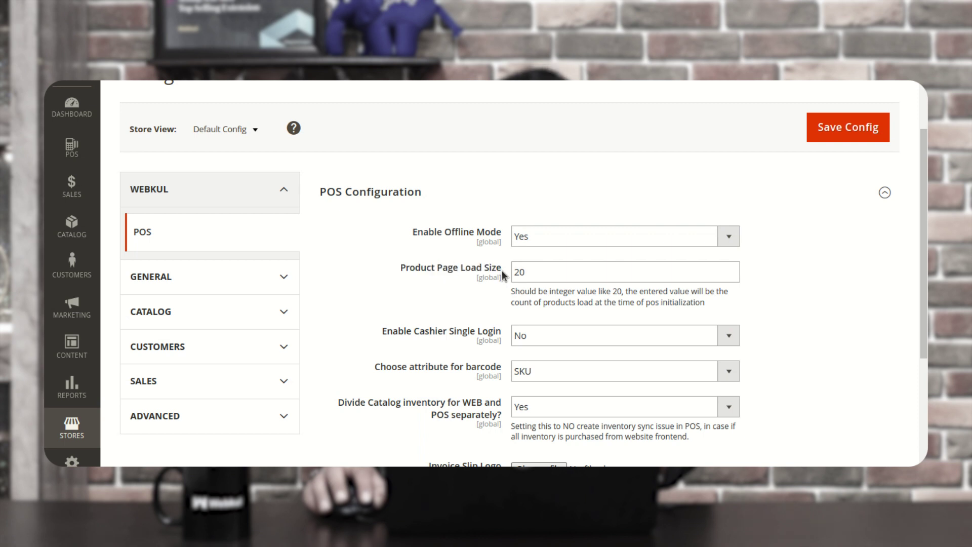
{"action": "left_click_drag", "start_coordinate": [528, 276], "coordinate": [506, 277]}
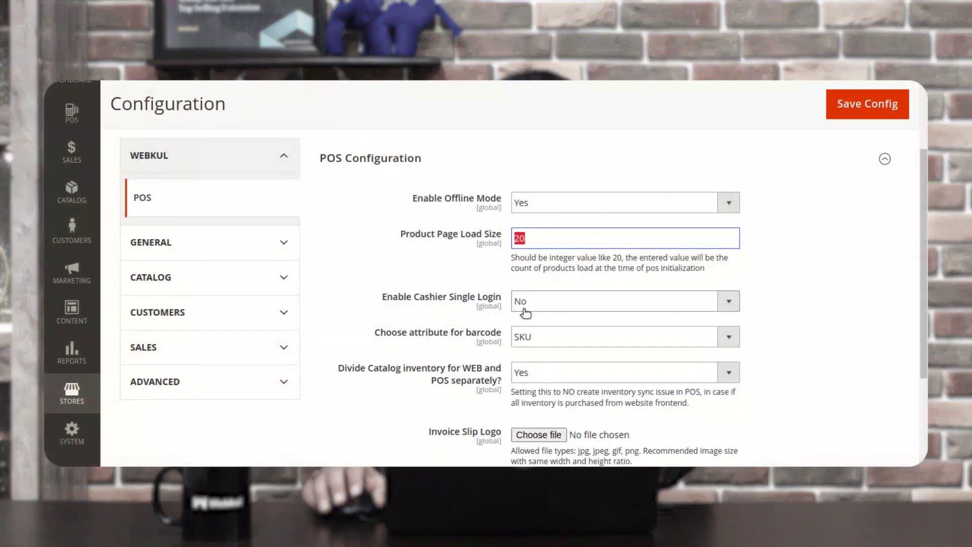
{"action": "left_click", "coordinate": [386, 301]}
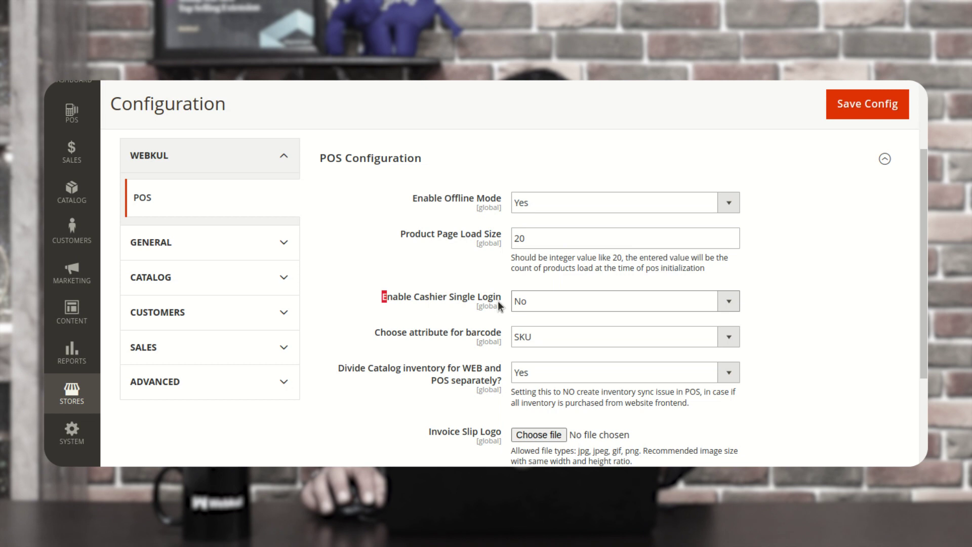
{"action": "left_click", "coordinate": [497, 300], "text": "shift"}
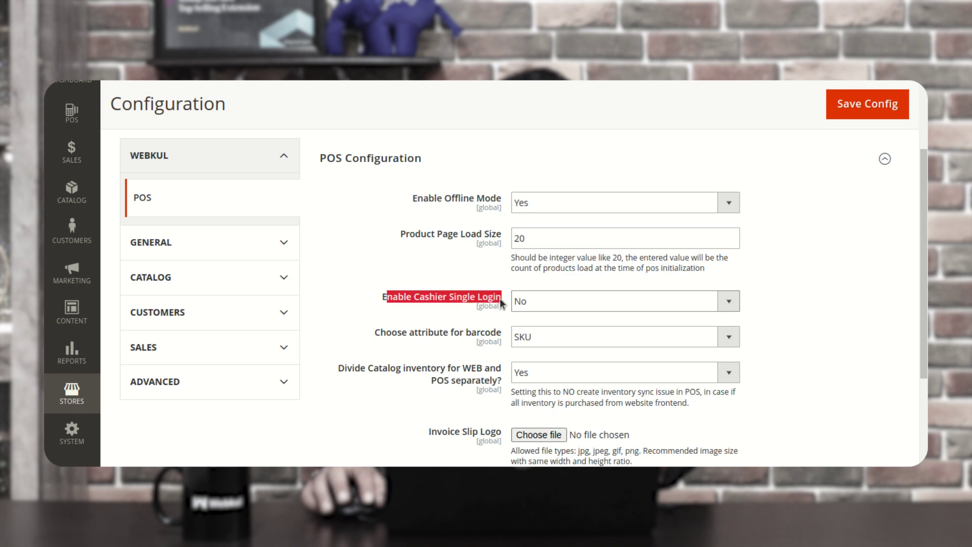
{"action": "left_click", "coordinate": [538, 304]}
{"action": "left_click", "coordinate": [453, 306]}
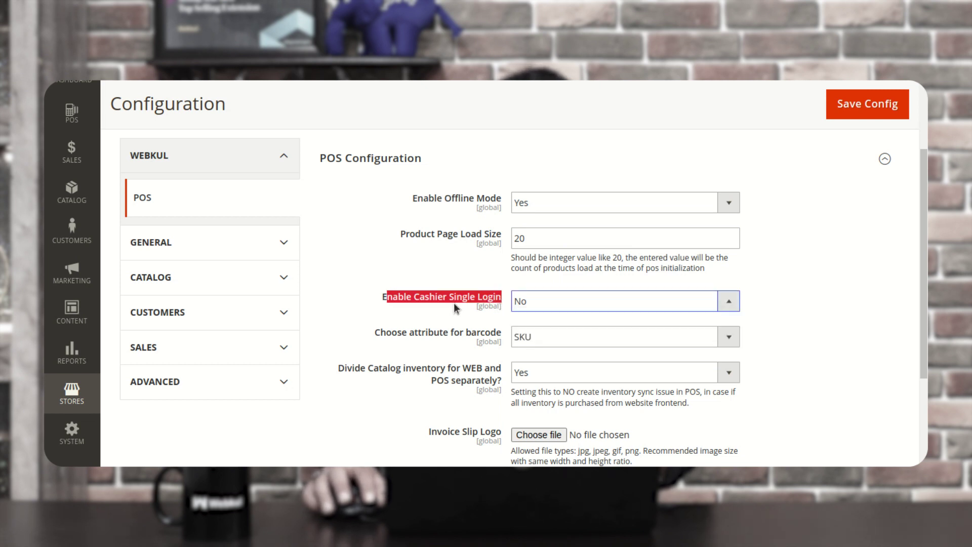
{"action": "left_click", "coordinate": [529, 301]}
{"action": "left_click", "coordinate": [532, 318]}
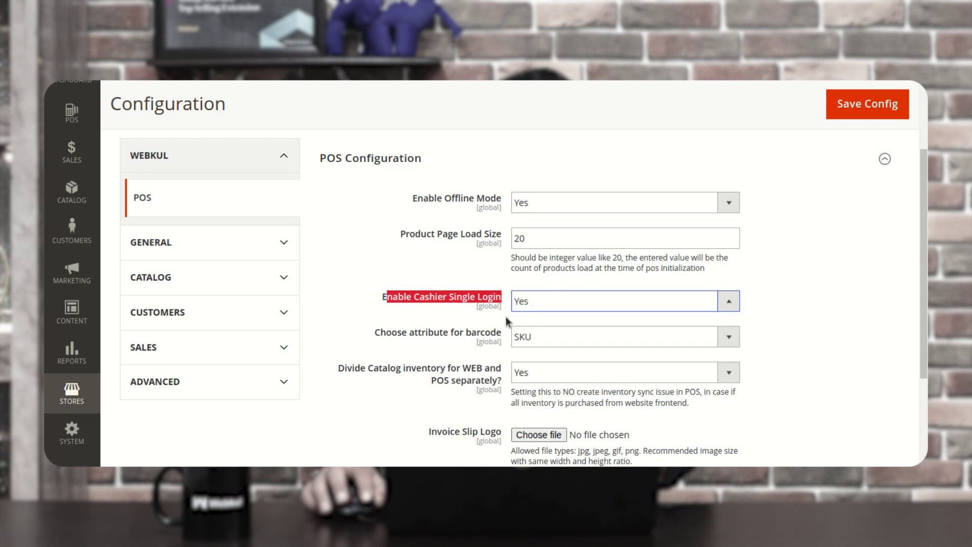
{"action": "left_click", "coordinate": [447, 303]}
{"action": "left_click_drag", "start_coordinate": [408, 302], "coordinate": [487, 301]}
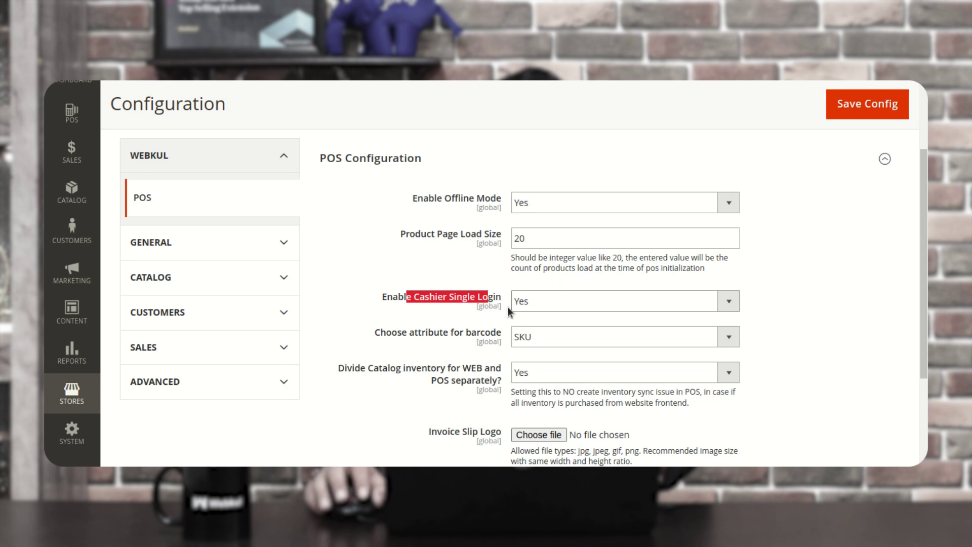
{"action": "left_click", "coordinate": [541, 303]}
{"action": "left_click", "coordinate": [542, 329]}
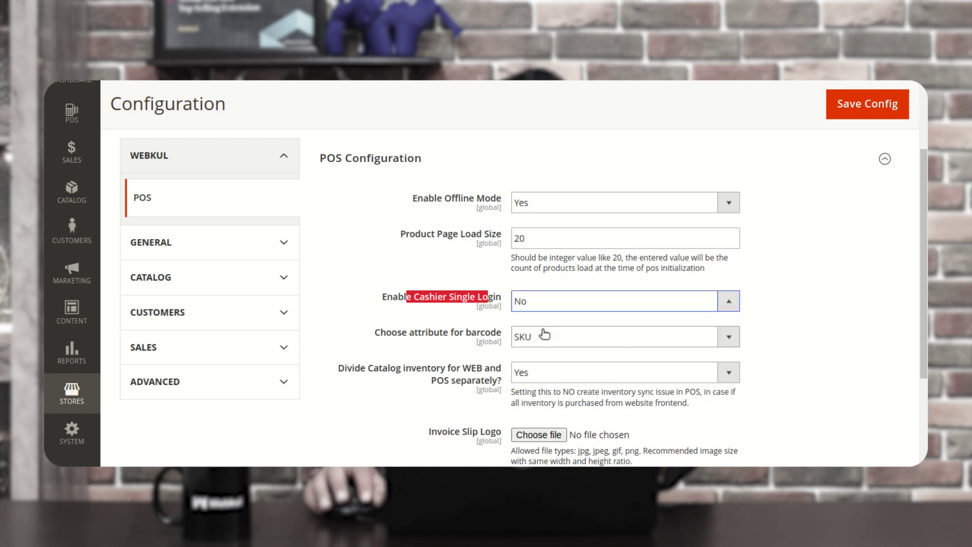
{"action": "left_click", "coordinate": [437, 305]}
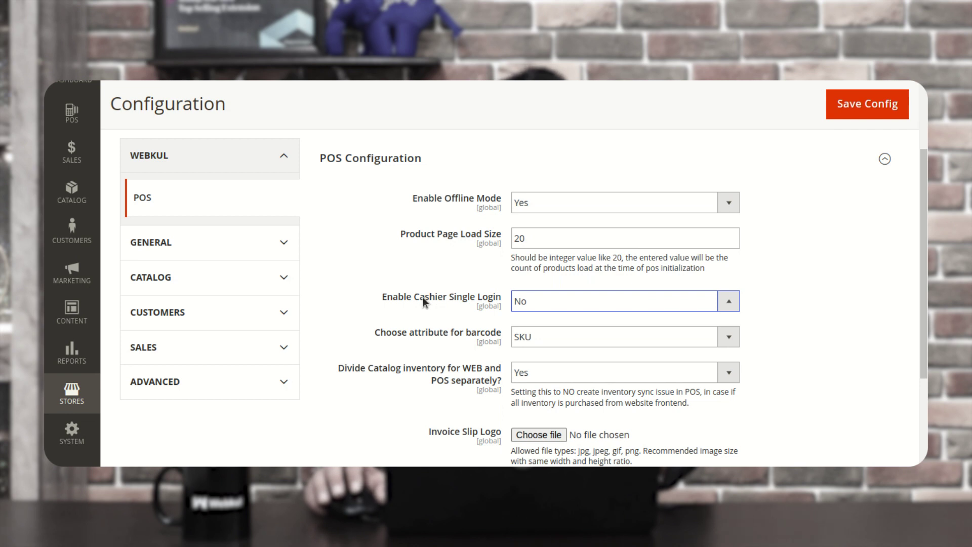
{"action": "scroll", "coordinate": [438, 299], "scroll_direction": "down", "scroll_amount": 1}
{"action": "left_click_drag", "start_coordinate": [381, 265], "coordinate": [529, 268]}
{"action": "left_click", "coordinate": [532, 269]}
{"action": "left_click", "coordinate": [533, 269]}
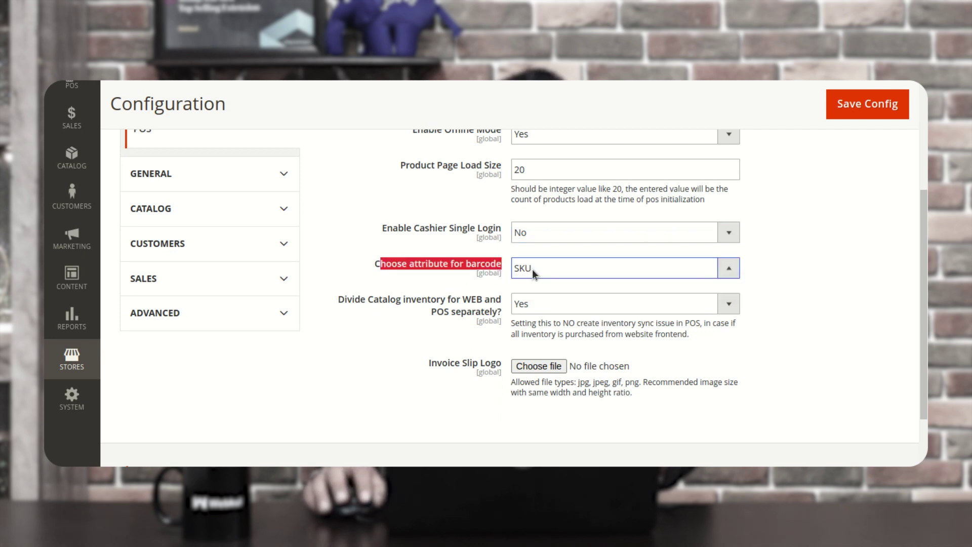
{"action": "left_click", "coordinate": [441, 269]}
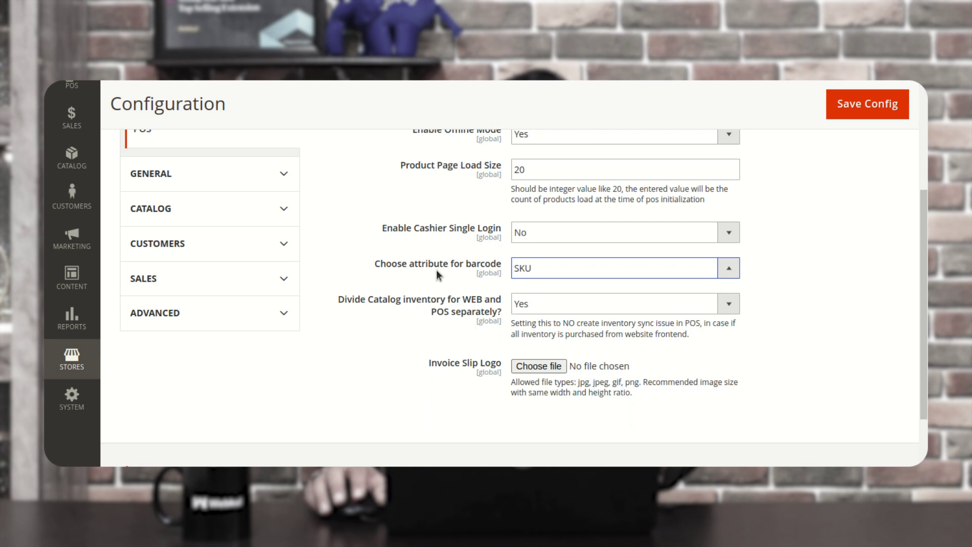
{"action": "scroll", "coordinate": [437, 269], "scroll_direction": "down", "scroll_amount": 1}
{"action": "left_click_drag", "start_coordinate": [344, 265], "coordinate": [501, 281]}
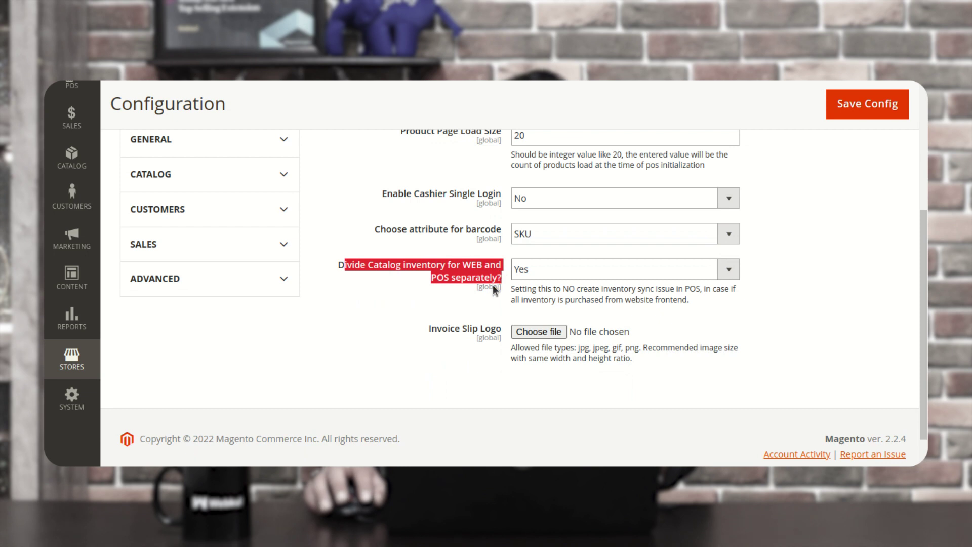
{"action": "left_click", "coordinate": [539, 274]}
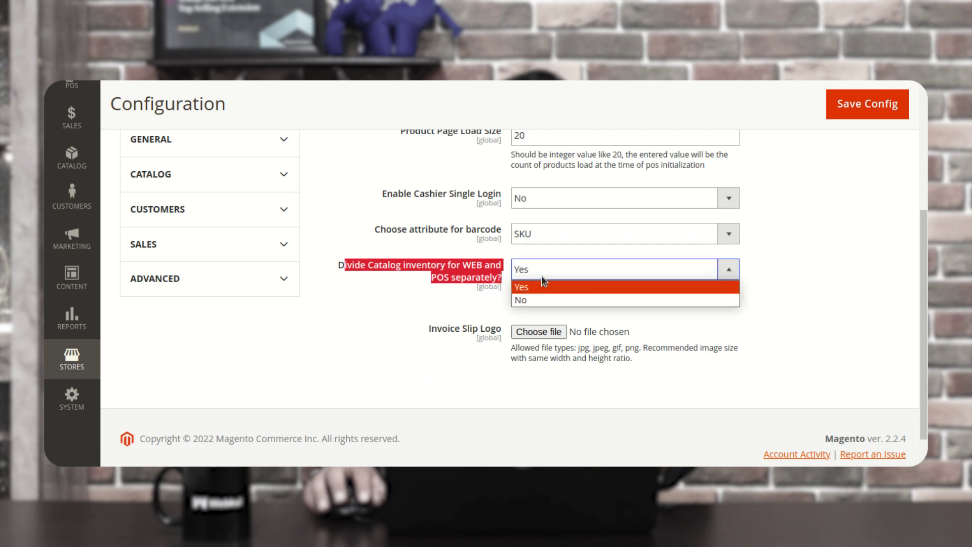
{"action": "left_click", "coordinate": [809, 287]}
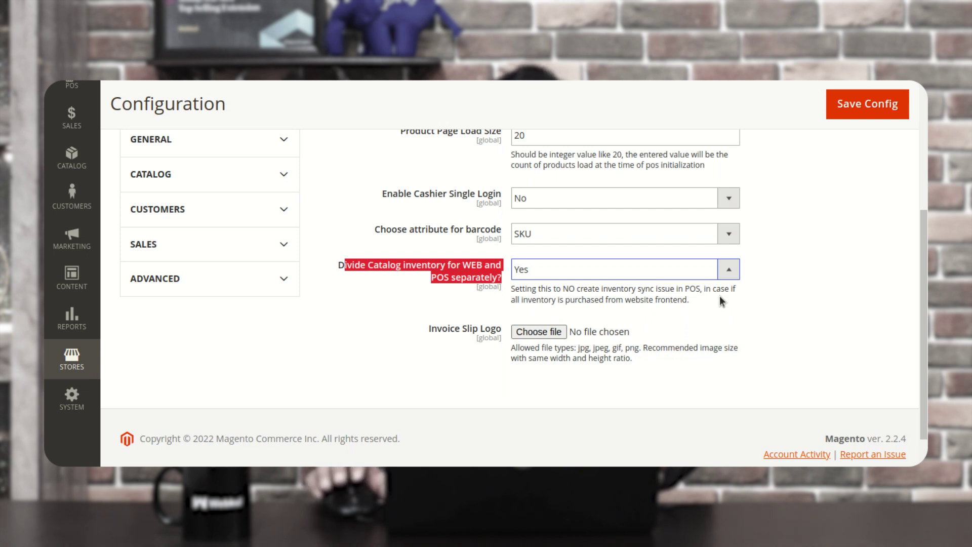
{"action": "left_click", "coordinate": [589, 269]}
{"action": "left_click", "coordinate": [585, 298]}
{"action": "left_click", "coordinate": [560, 269]}
{"action": "left_click", "coordinate": [556, 290]}
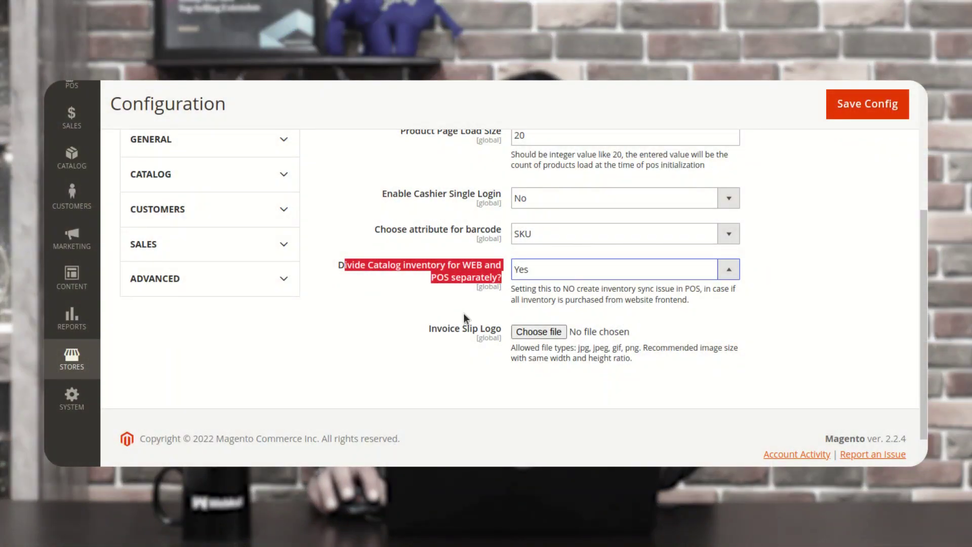
{"action": "left_click", "coordinate": [463, 313]}
{"action": "left_click_drag", "start_coordinate": [432, 328], "coordinate": [529, 333]}
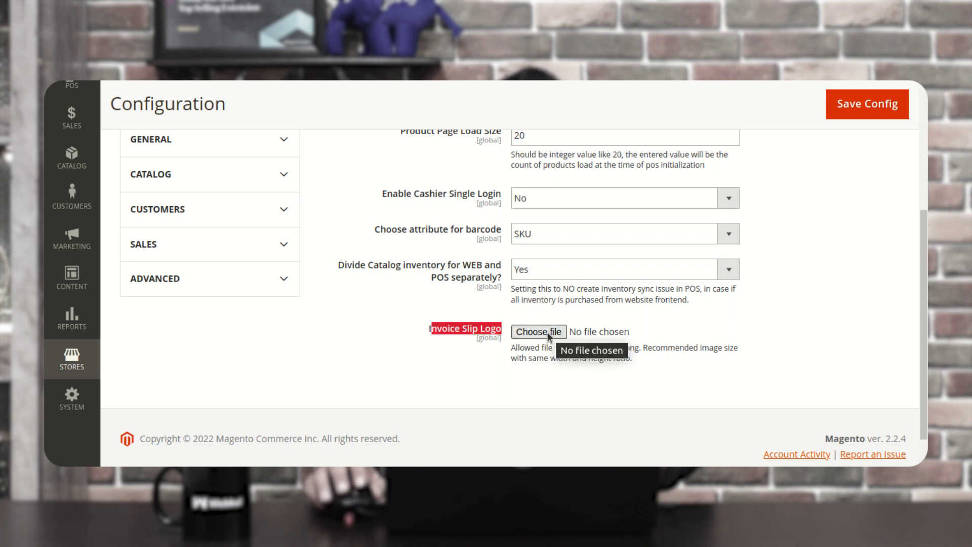
From the POS sidebar menu, go to outlet management.
{"action": "scroll", "coordinate": [532, 314], "scroll_direction": "up", "scroll_amount": 5}
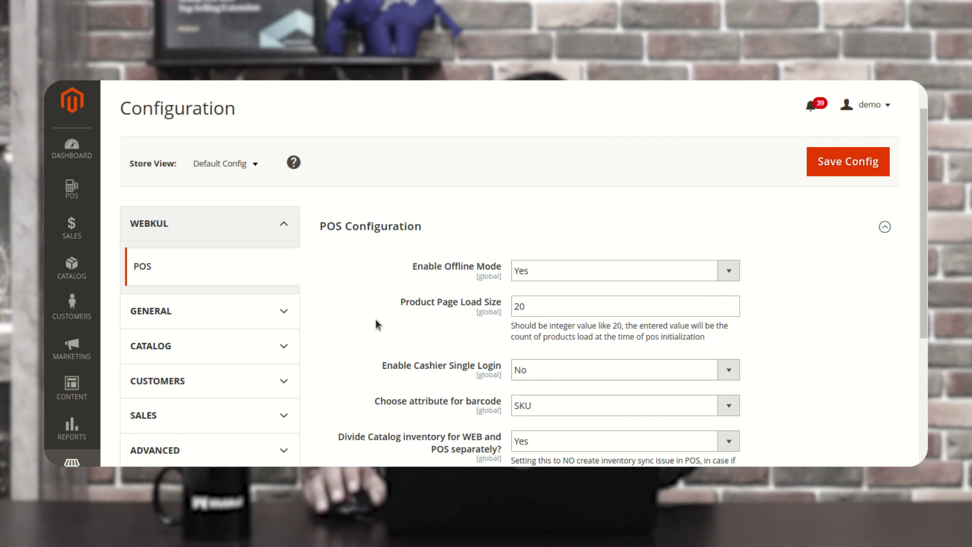
{"action": "left_click", "coordinate": [80, 192]}
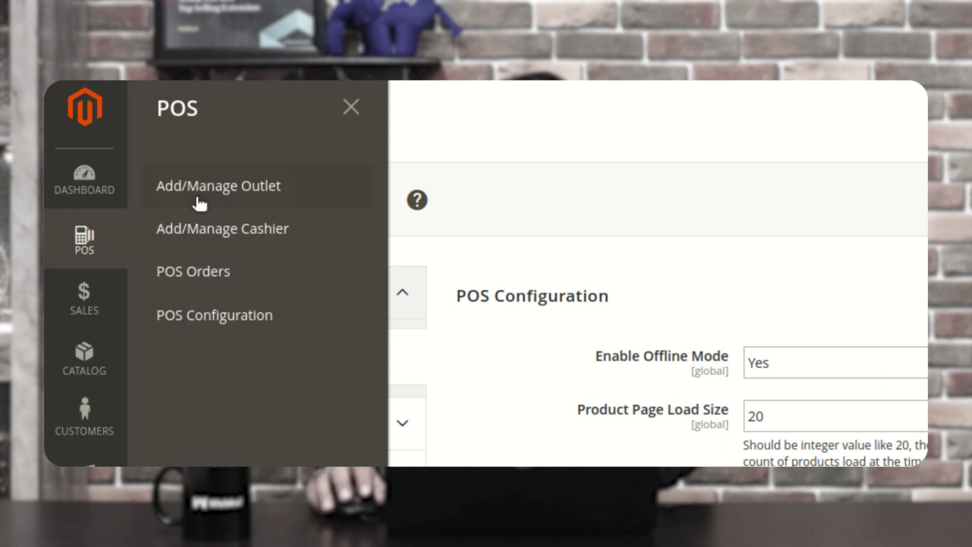
{"action": "left_click", "coordinate": [251, 190]}
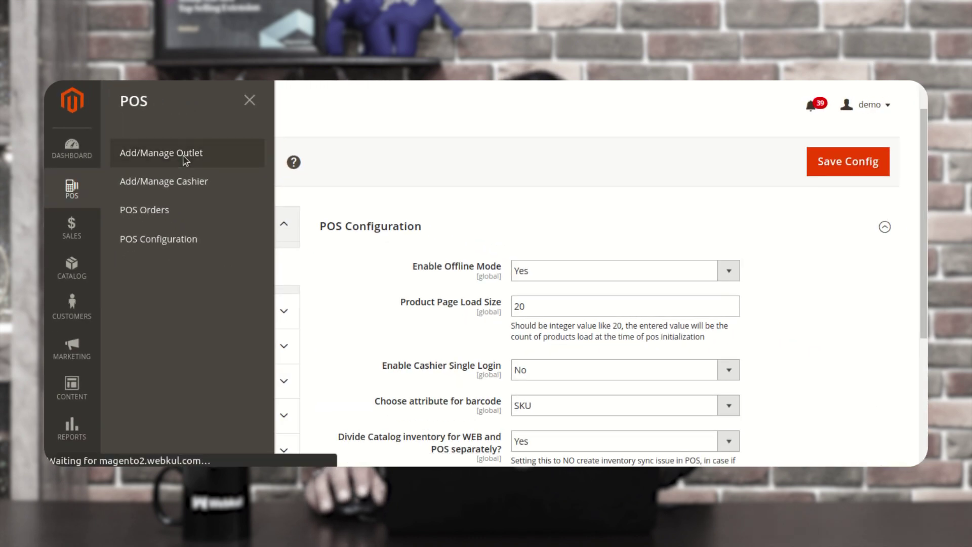
Open Add/Manage Outlet, select the Luma Outlet row and check the Actions dropdown without applying.
{"action": "left_click", "coordinate": [168, 178]}
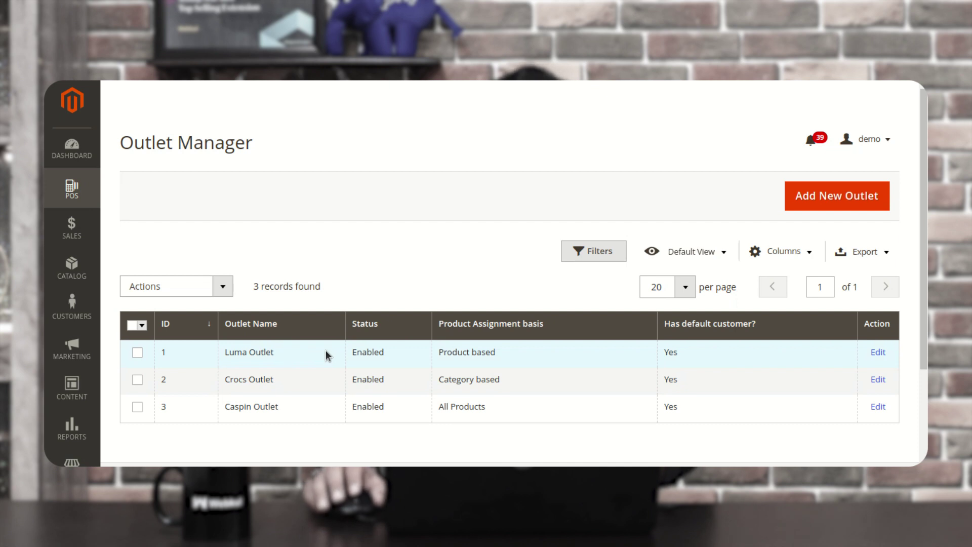
{"action": "left_click", "coordinate": [137, 351]}
{"action": "left_click", "coordinate": [223, 286]}
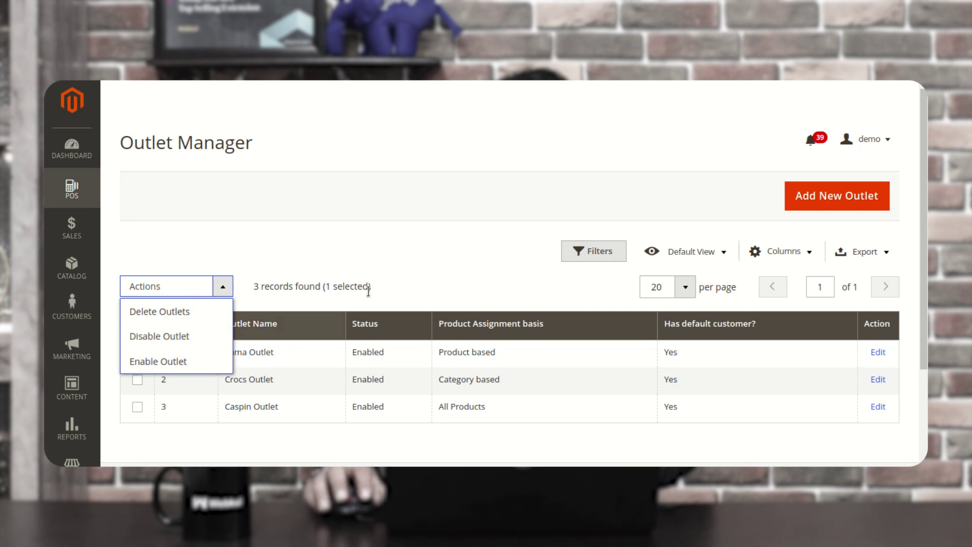
{"action": "left_click", "coordinate": [402, 266]}
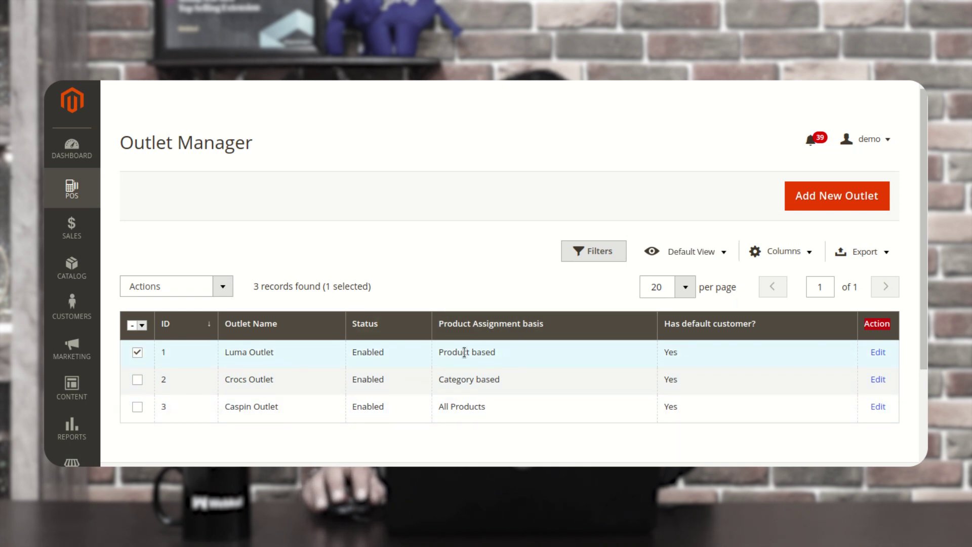
Highlight each outlet's assignment: Luma Product based, Crocs Category based, Caspin All Products.
{"action": "left_click_drag", "start_coordinate": [439, 352], "coordinate": [510, 358]}
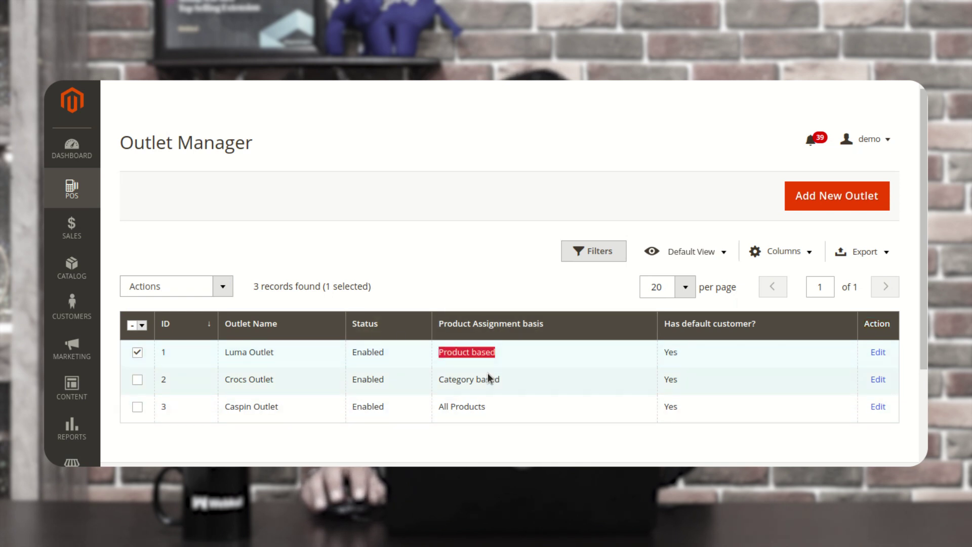
{"action": "left_click_drag", "start_coordinate": [440, 383], "coordinate": [490, 380]}
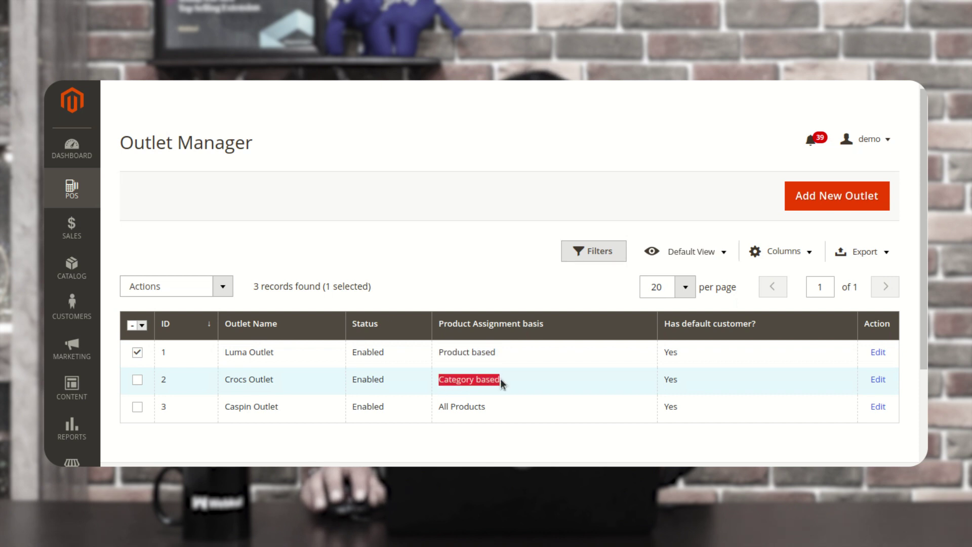
{"action": "left_click_drag", "start_coordinate": [438, 406], "coordinate": [501, 410]}
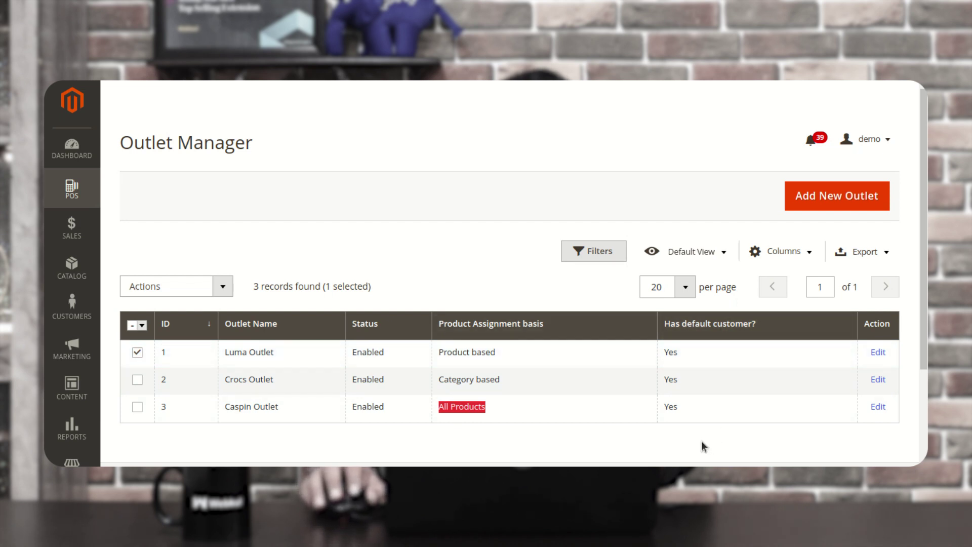
{"action": "left_click", "coordinate": [678, 205]}
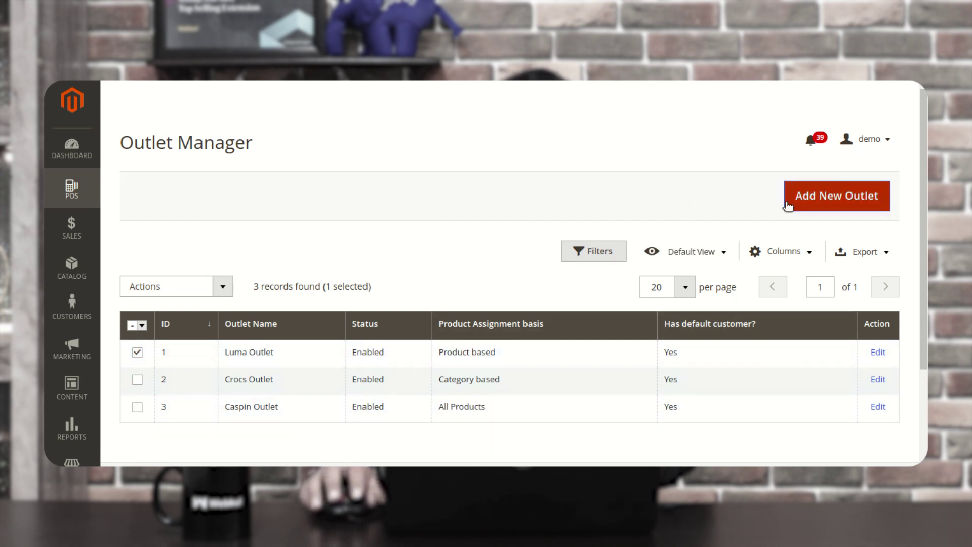
Add a new outlet named 'Test Outlet' and review its Product Assignment basis options.
{"action": "left_click", "coordinate": [810, 202]}
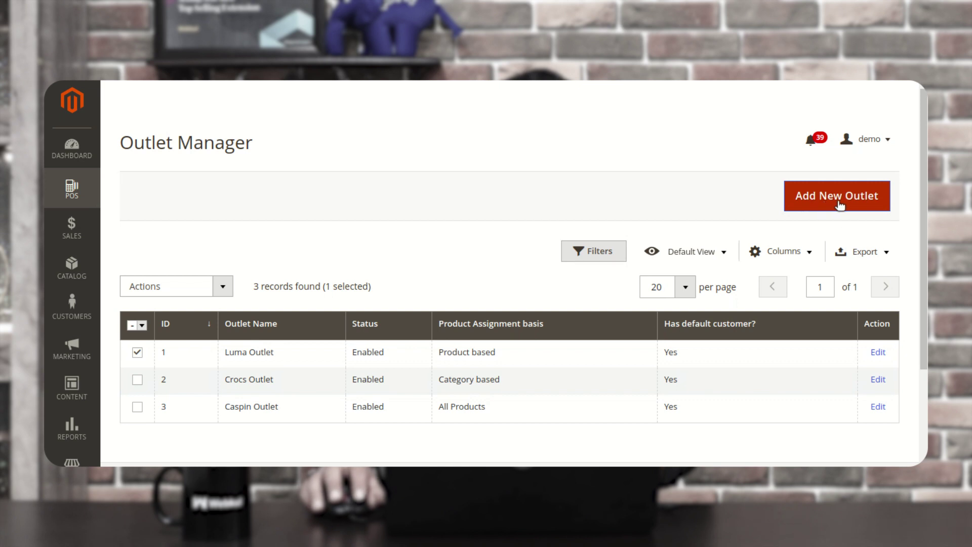
{"action": "left_click", "coordinate": [803, 203]}
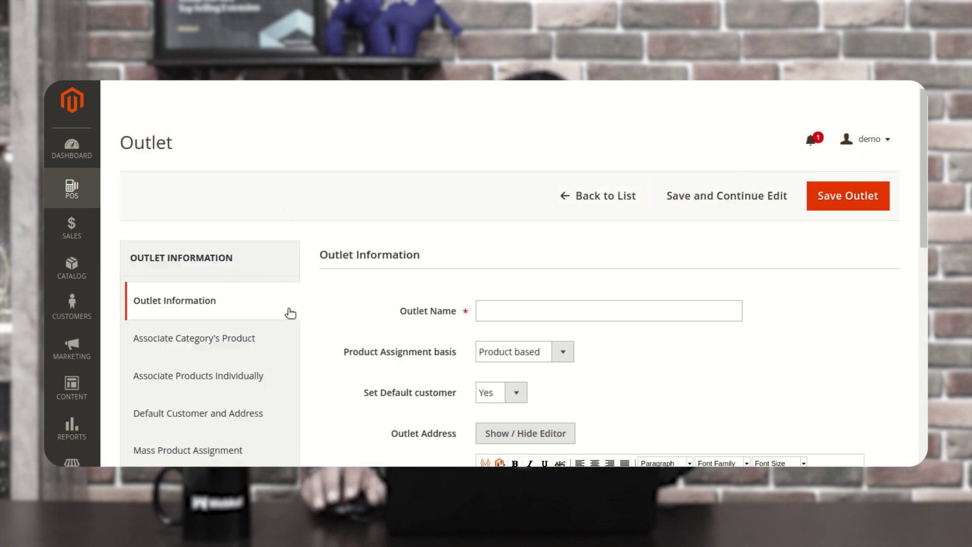
{"action": "scroll", "coordinate": [290, 312], "scroll_direction": "down", "scroll_amount": 2}
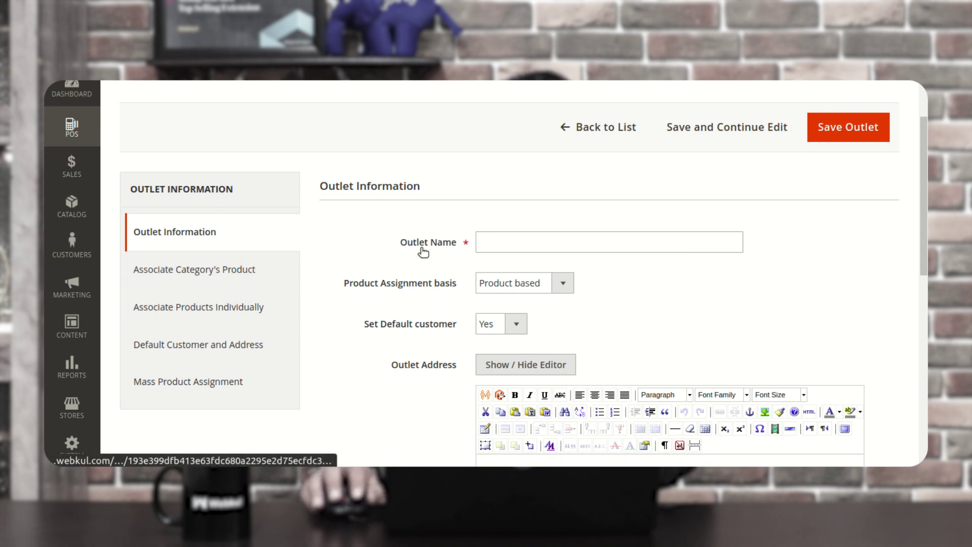
{"action": "left_click", "coordinate": [514, 239]}
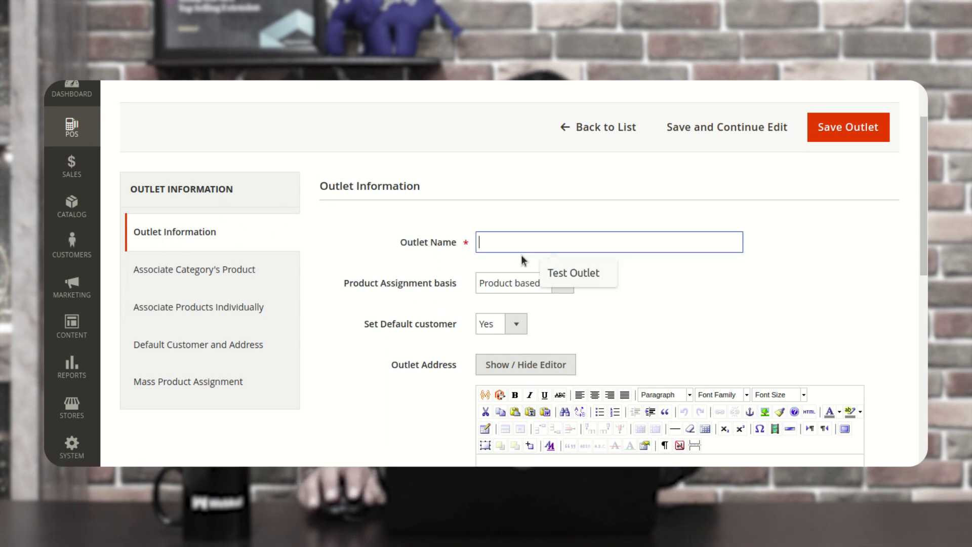
{"action": "left_click", "coordinate": [573, 272]}
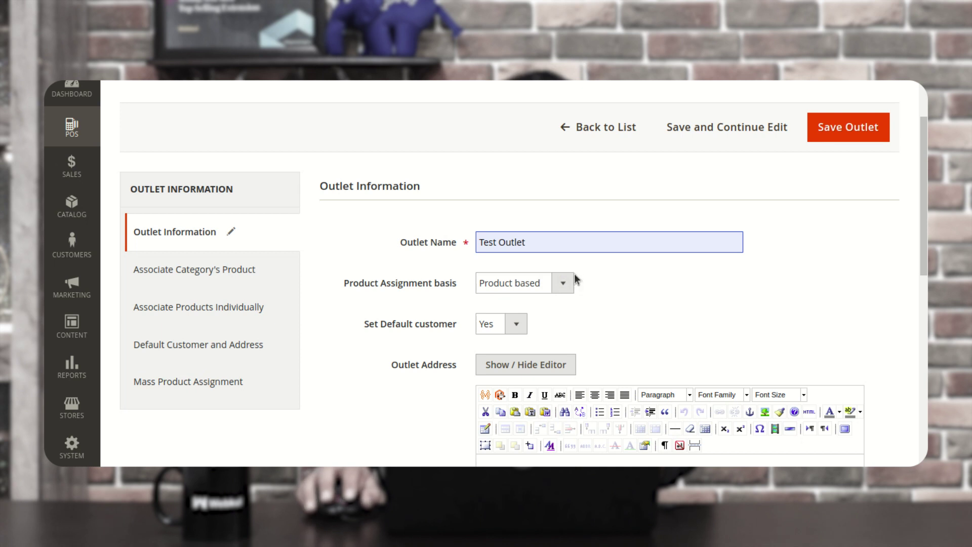
{"action": "left_click_drag", "start_coordinate": [348, 282], "coordinate": [438, 283]}
{"action": "left_click", "coordinate": [528, 284]}
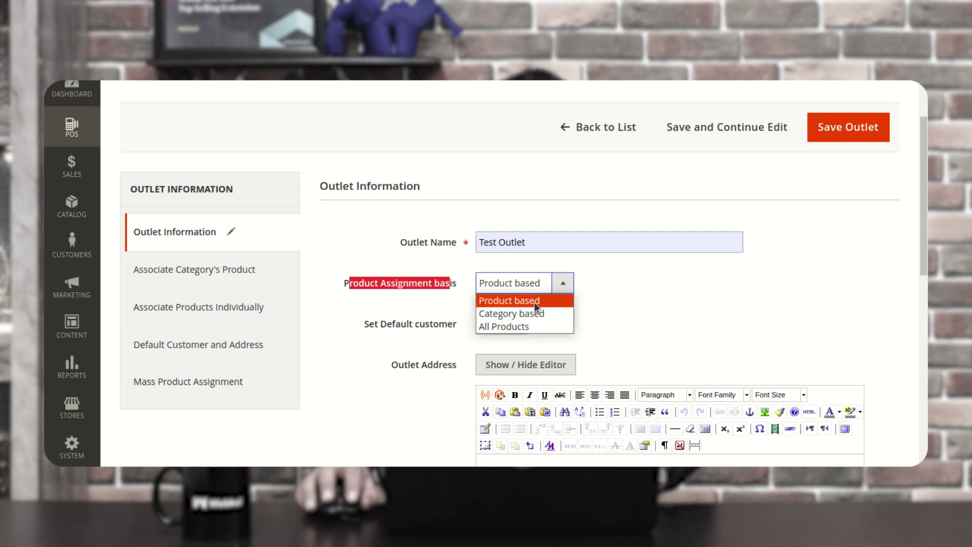
Keep Product based, set Default customer to Yes, and enter address '32 street lane california'.
{"action": "left_click", "coordinate": [534, 301]}
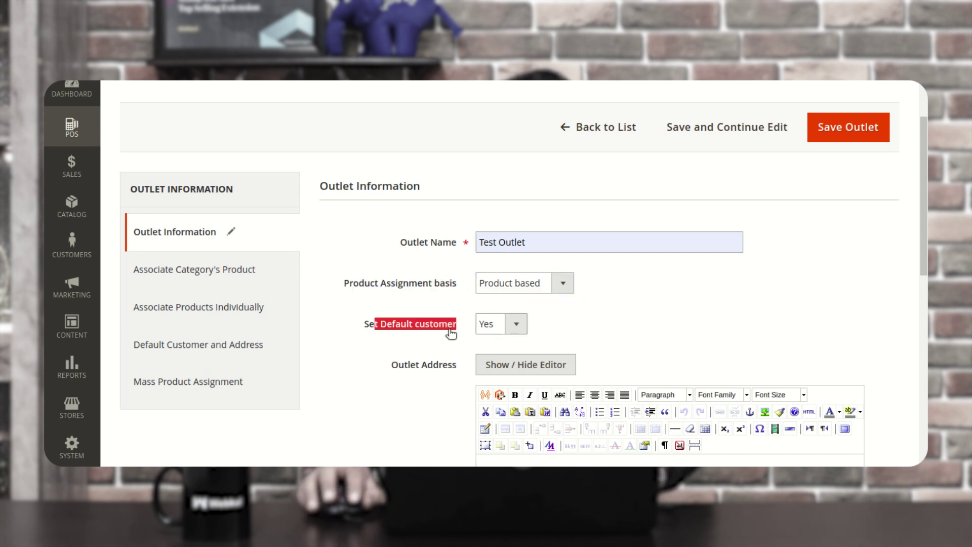
{"action": "left_click", "coordinate": [496, 328]}
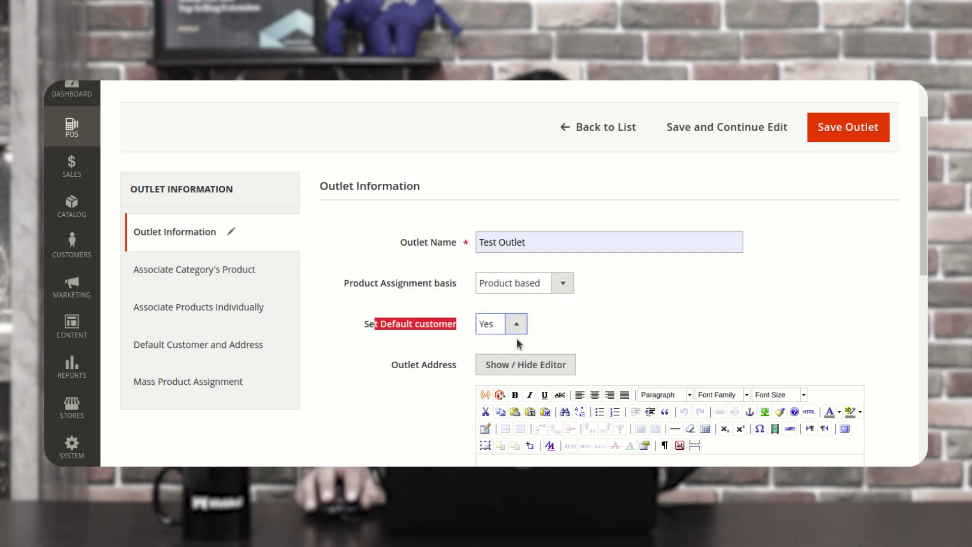
{"action": "scroll", "coordinate": [593, 334], "scroll_direction": "down", "scroll_amount": 2}
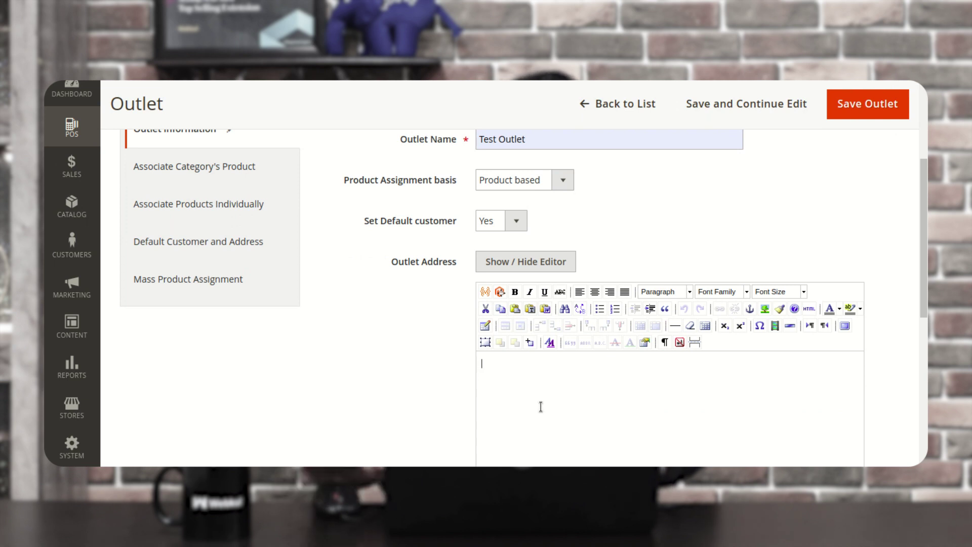
{"action": "type", "text": "32"}
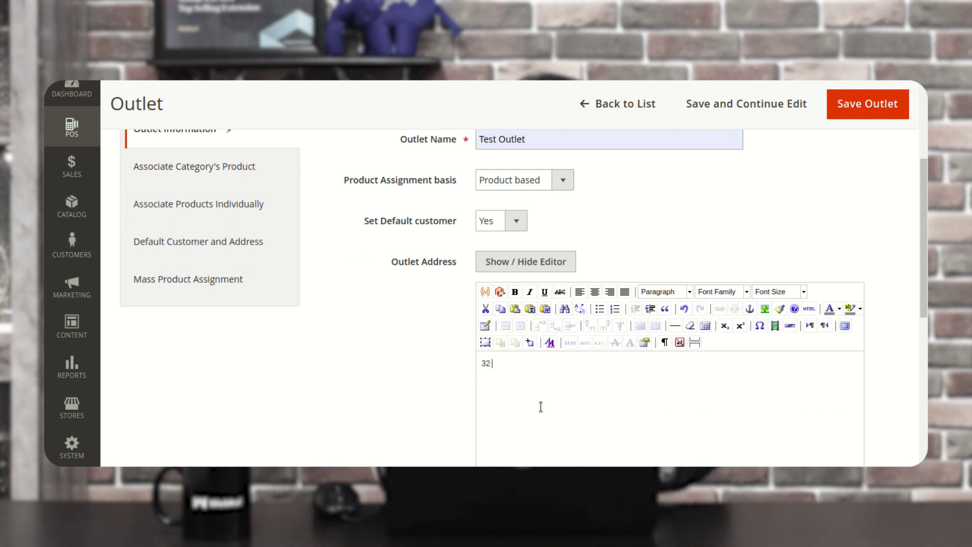
{"action": "type", "text": " street lane california"}
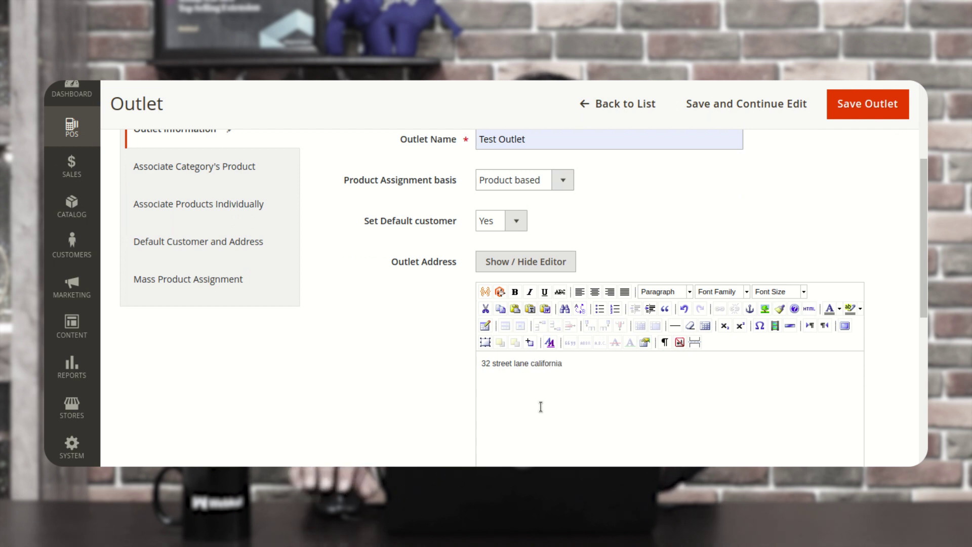
{"action": "scroll", "coordinate": [540, 406], "scroll_direction": "down", "scroll_amount": 5}
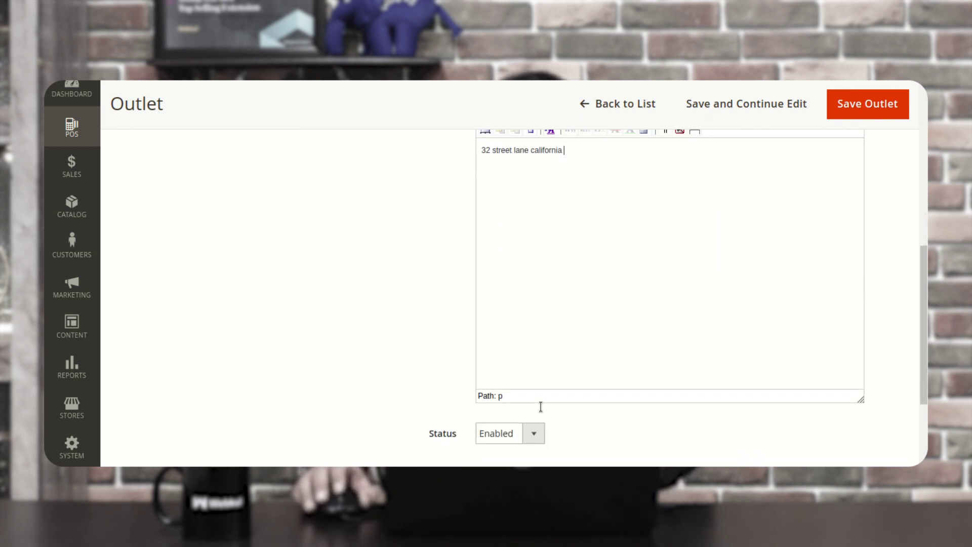
{"action": "scroll", "coordinate": [260, 329], "scroll_direction": "up", "scroll_amount": 6}
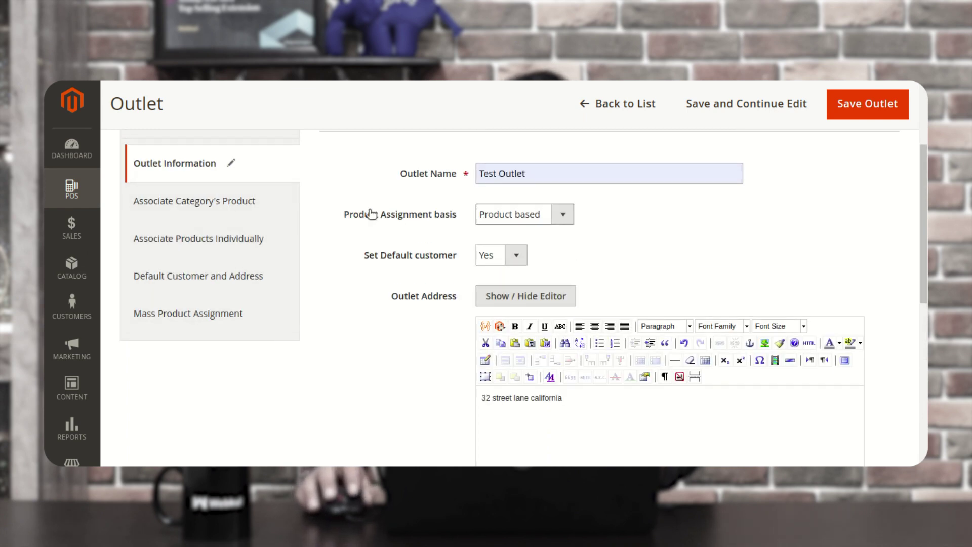
{"action": "left_click_drag", "start_coordinate": [359, 218], "coordinate": [507, 229]}
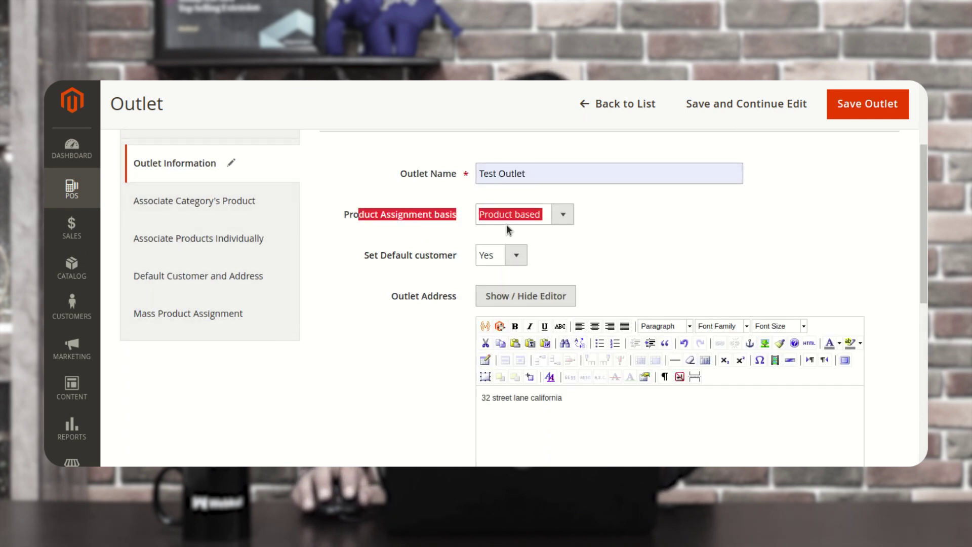